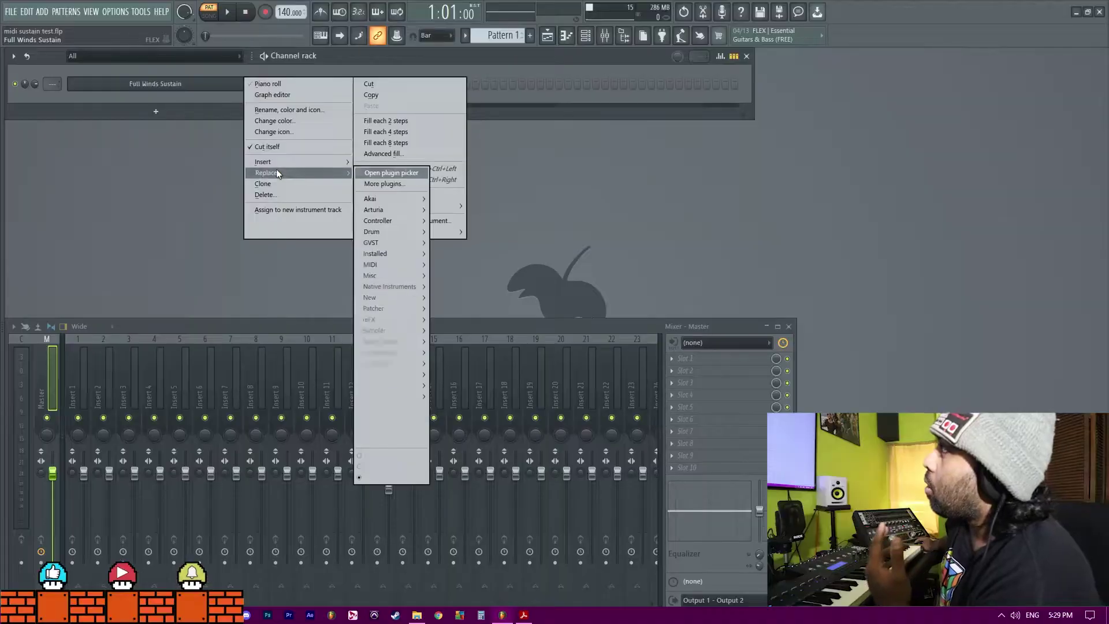
Insert the reFX Nexus 3 instrument as a new channel in the channel rack
{"action": "mouse_move", "coordinate": [292, 162]}
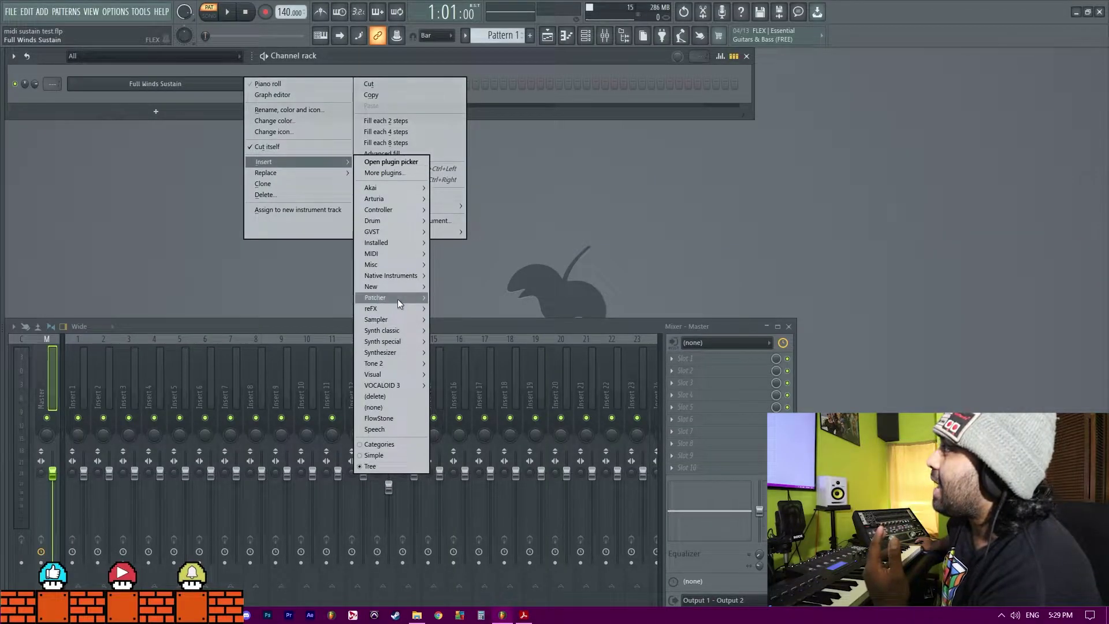
{"action": "mouse_move", "coordinate": [411, 289]}
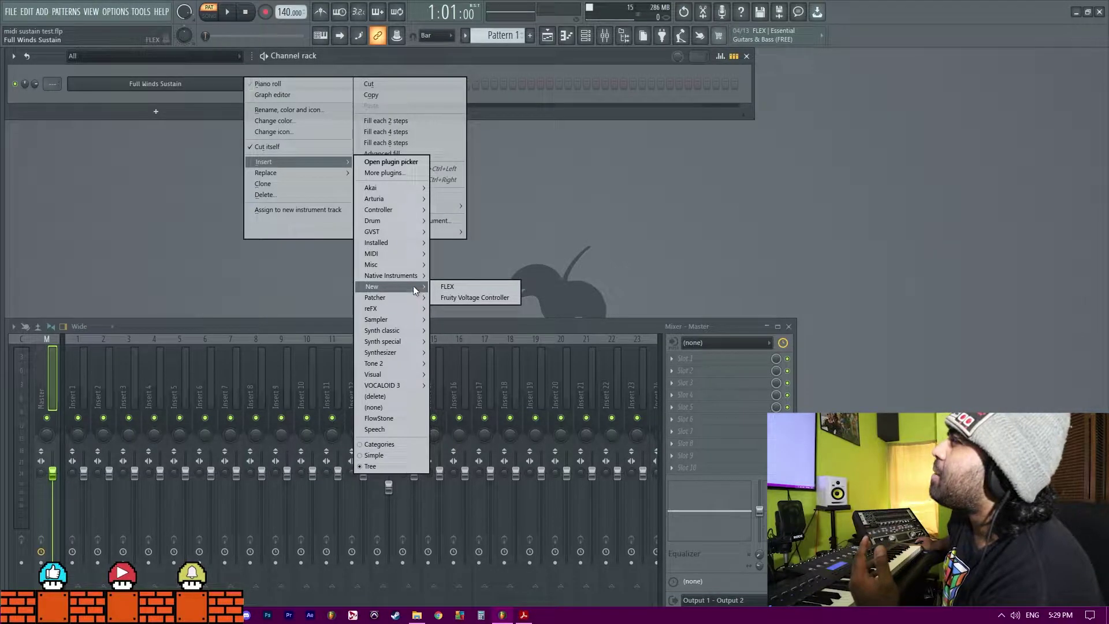
{"action": "mouse_move", "coordinate": [407, 309]}
{"action": "left_click", "coordinate": [446, 318]}
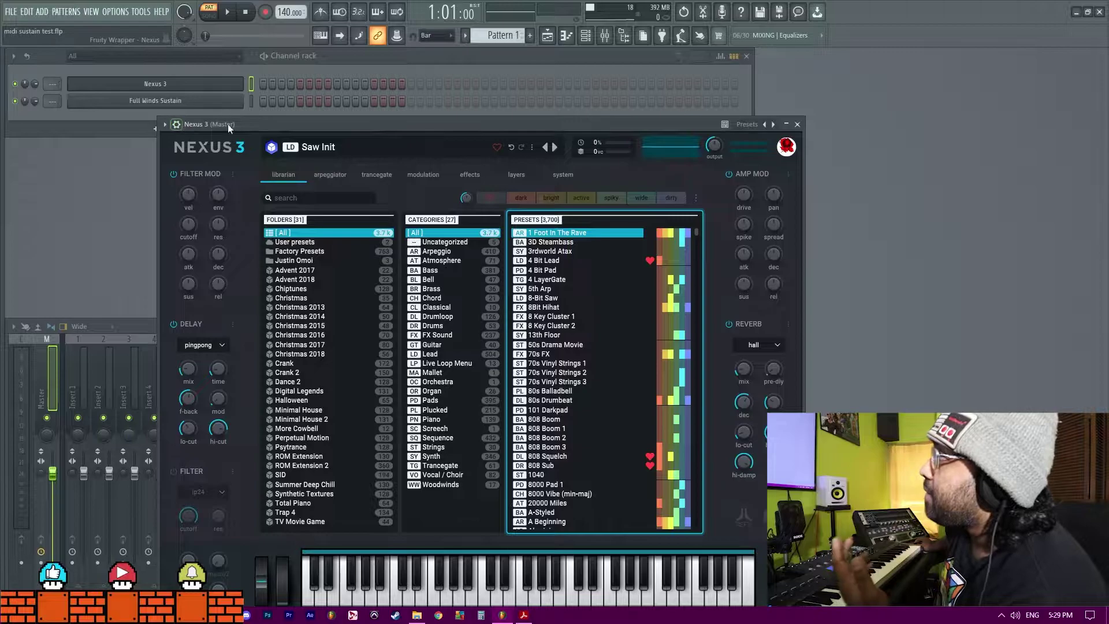
Set Nexus 3's MIDI input port and output port to 2 in its wrapper settings and return to the plugin interface
{"action": "left_click", "coordinate": [176, 126]}
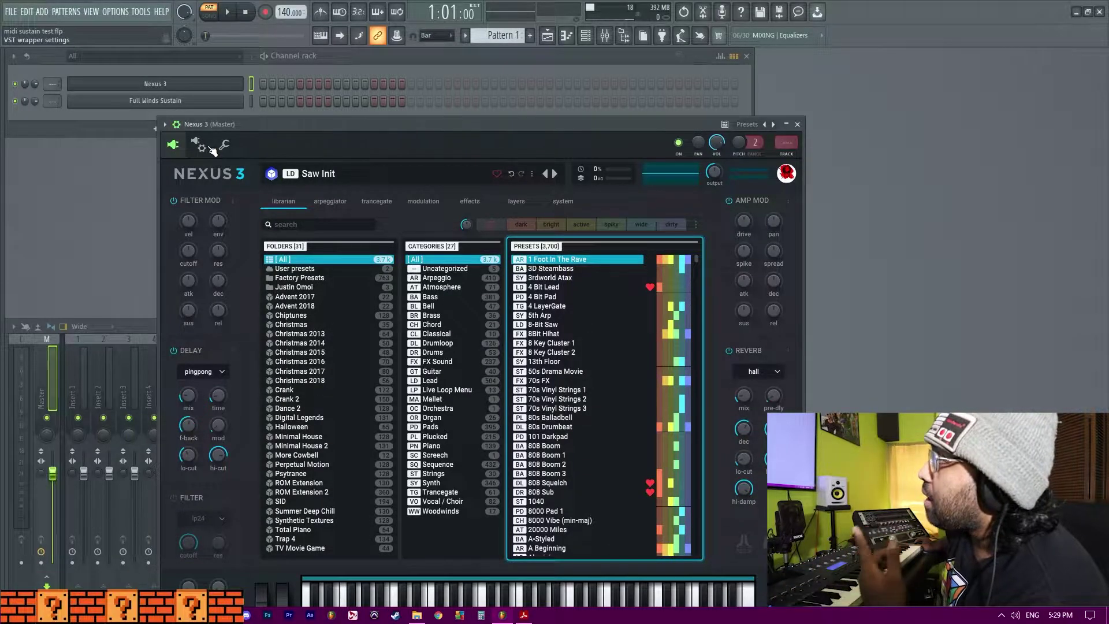
{"action": "left_click", "coordinate": [199, 145]}
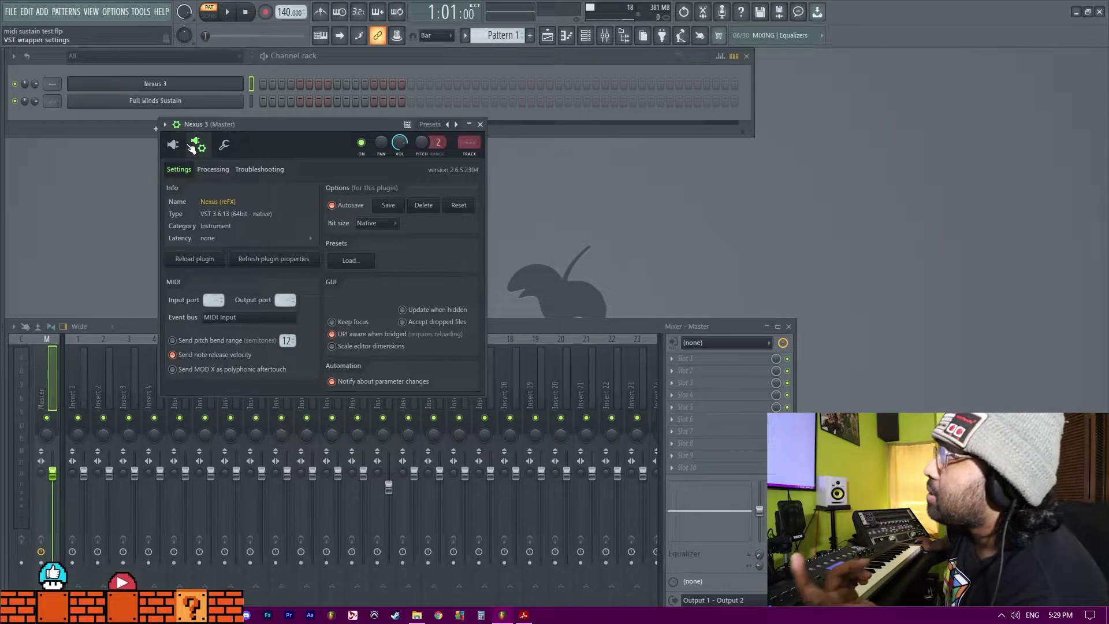
{"action": "left_click_drag", "start_coordinate": [204, 125], "coordinate": [182, 83]}
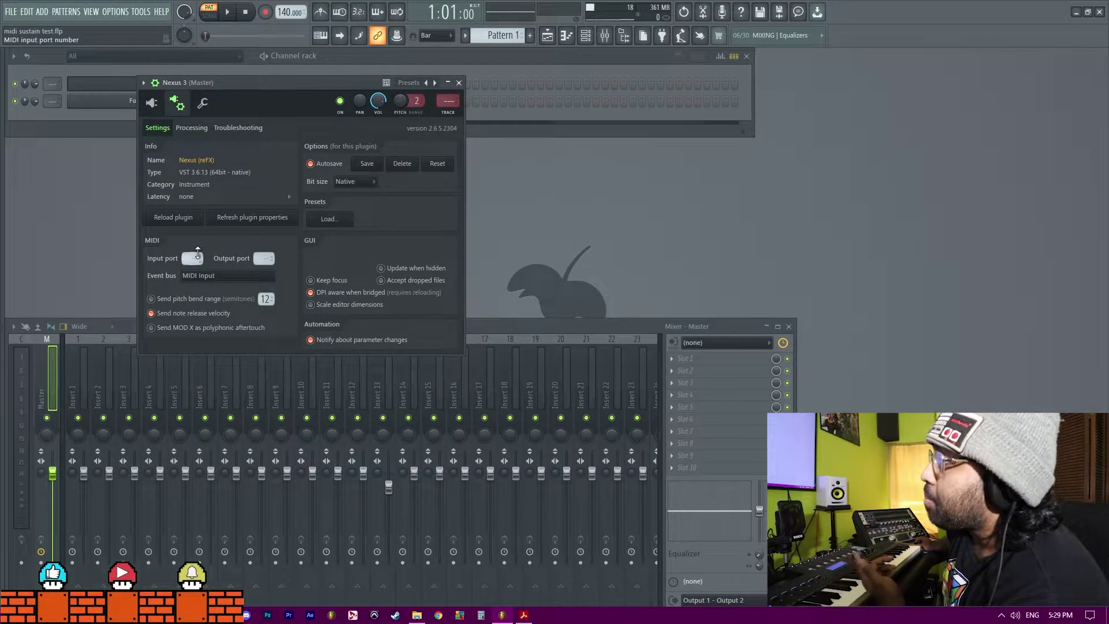
{"action": "left_click_drag", "start_coordinate": [194, 258], "coordinate": [194, 253]}
{"action": "scroll", "coordinate": [262, 260], "scroll_direction": "up", "scroll_amount": 1}
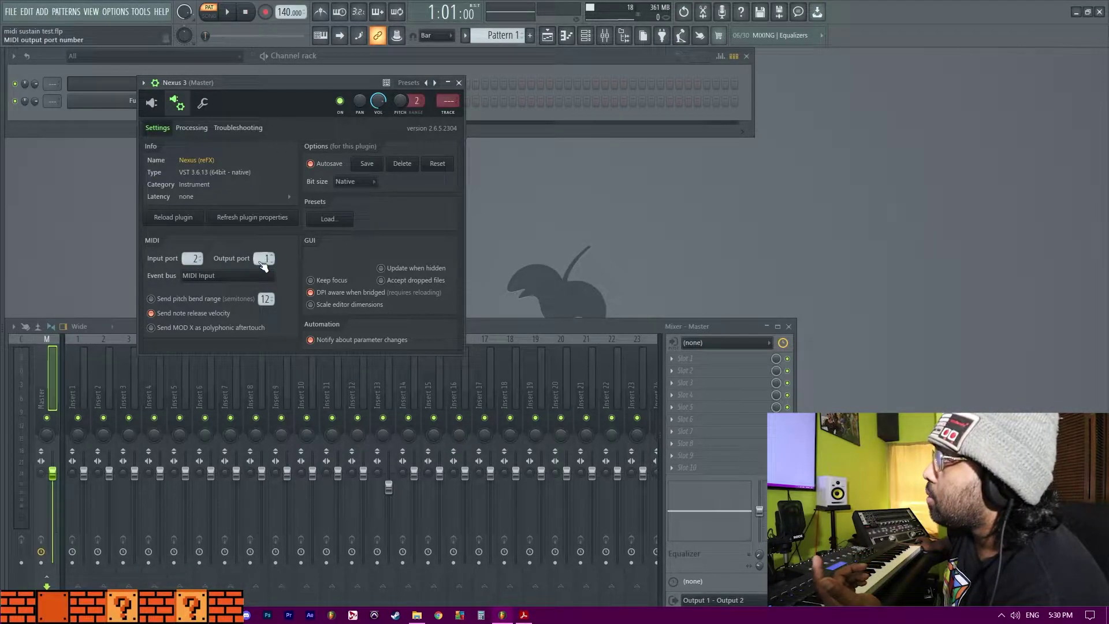
{"action": "left_click", "coordinate": [106, 128]}
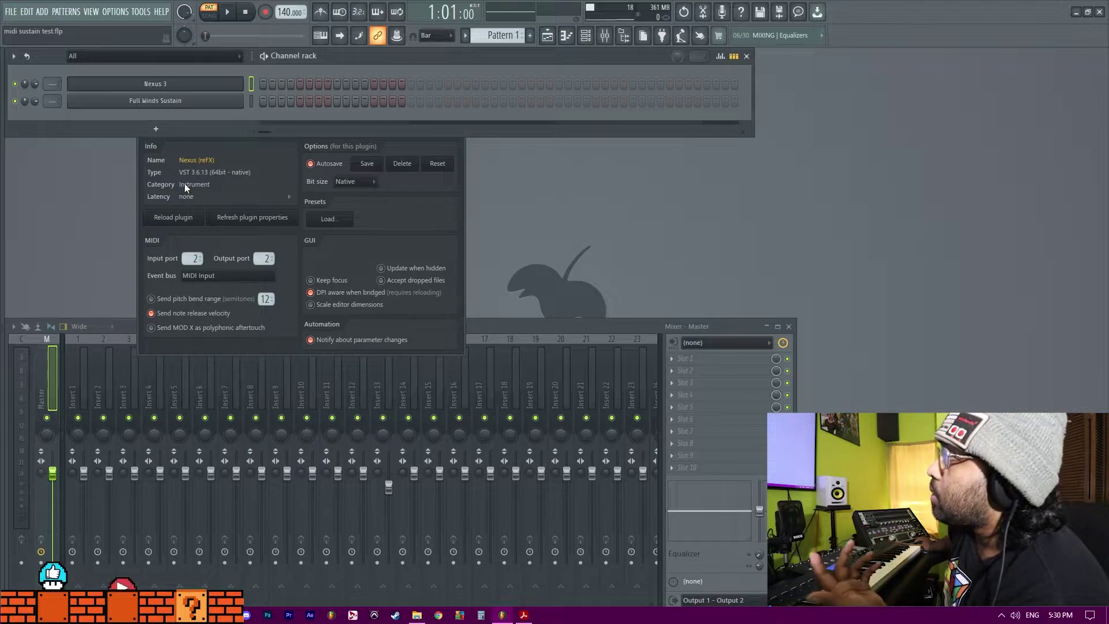
{"action": "left_click", "coordinate": [244, 151]}
Insert a MIDI Out channel above the Full Winds Sustain channel
{"action": "left_click", "coordinate": [136, 102]}
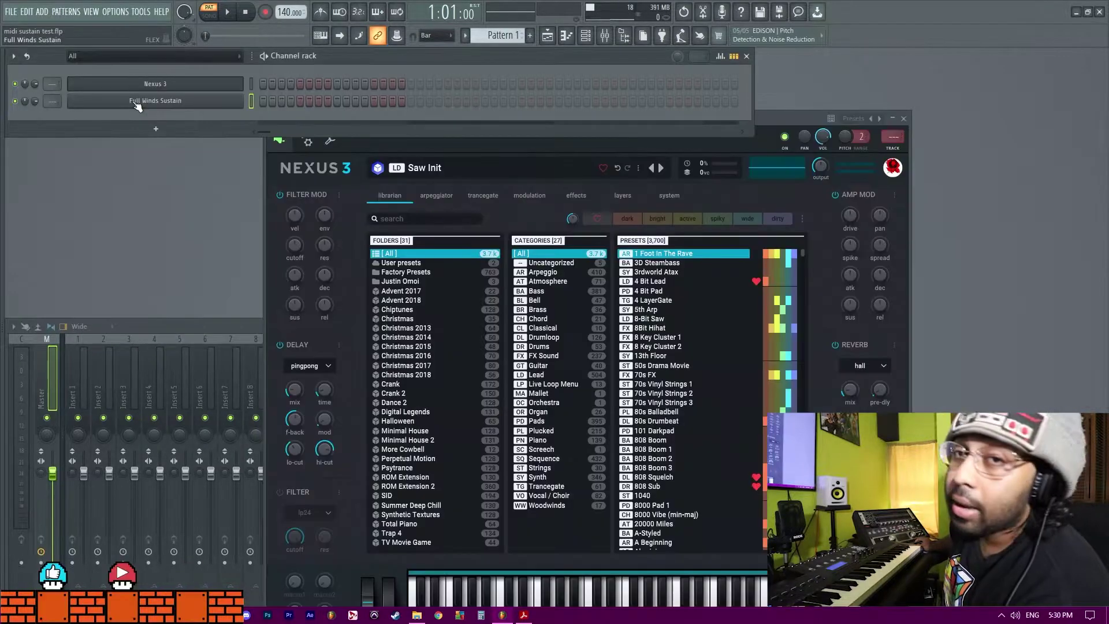
{"action": "right_click", "coordinate": [134, 102]}
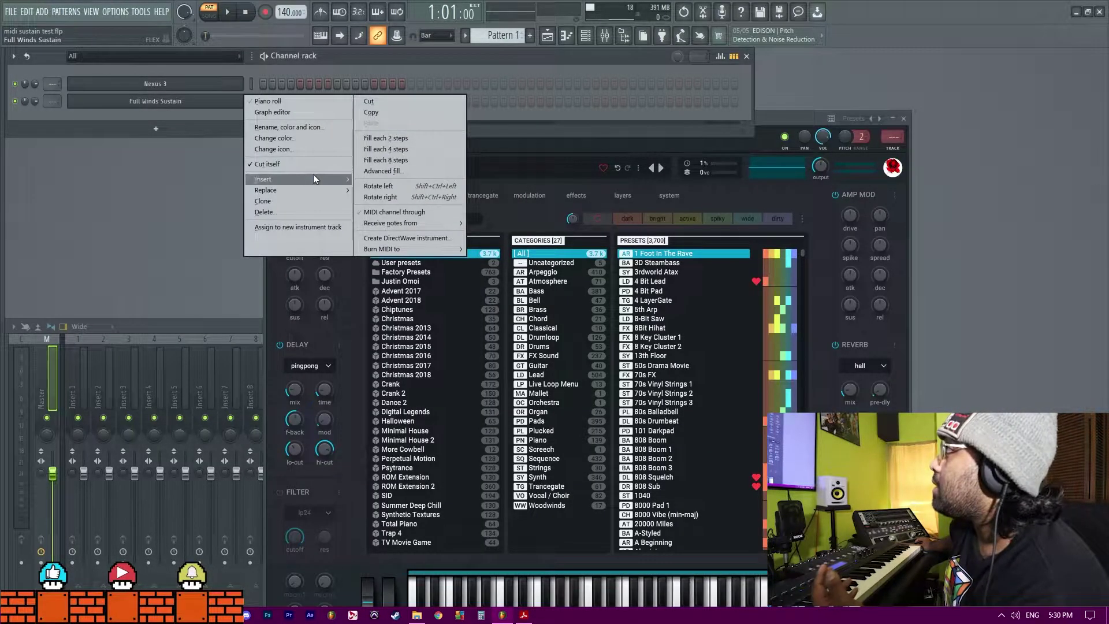
{"action": "mouse_move", "coordinate": [313, 178]}
{"action": "mouse_move", "coordinate": [396, 270]}
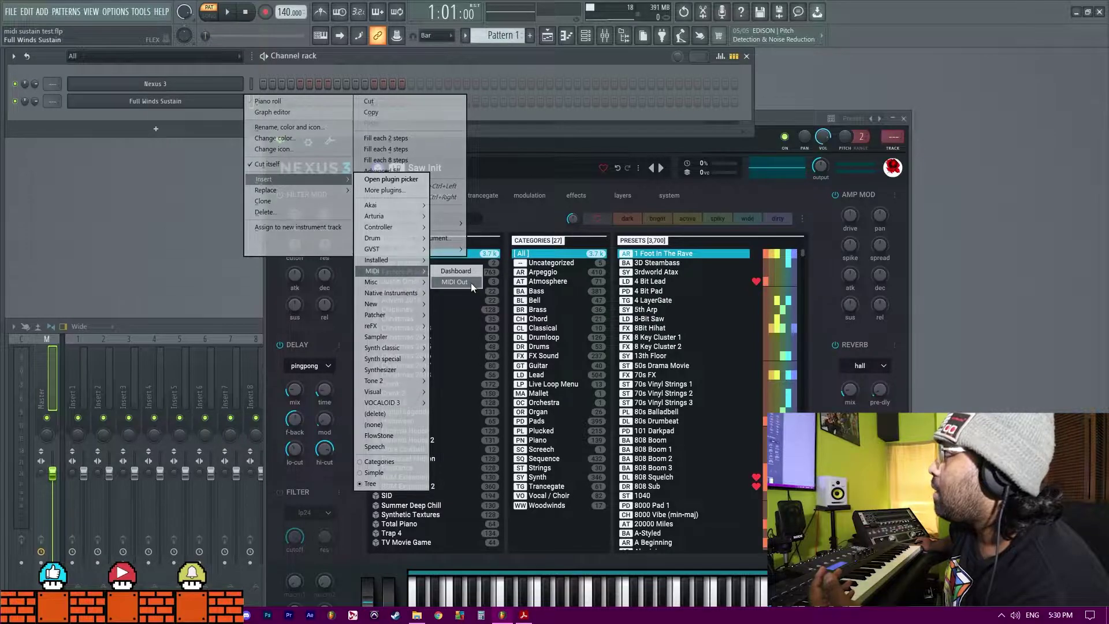
{"action": "left_click", "coordinate": [470, 283]}
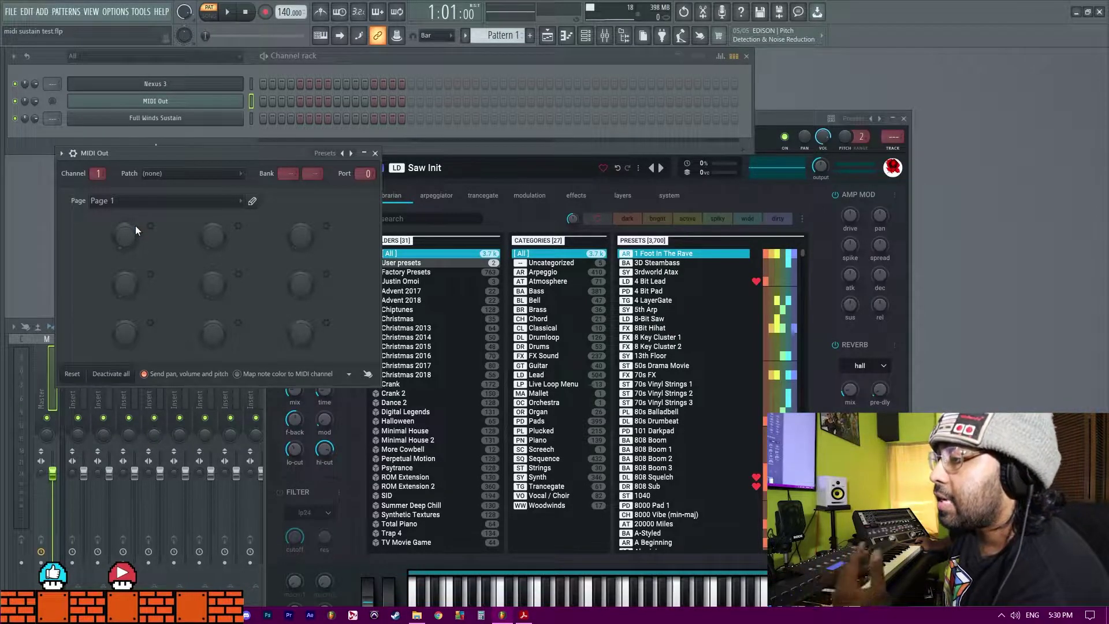
Configure the first MIDI Out knob as CC controller 64 with full name "Sustai" and short name "Sus"
{"action": "right_click", "coordinate": [127, 233]}
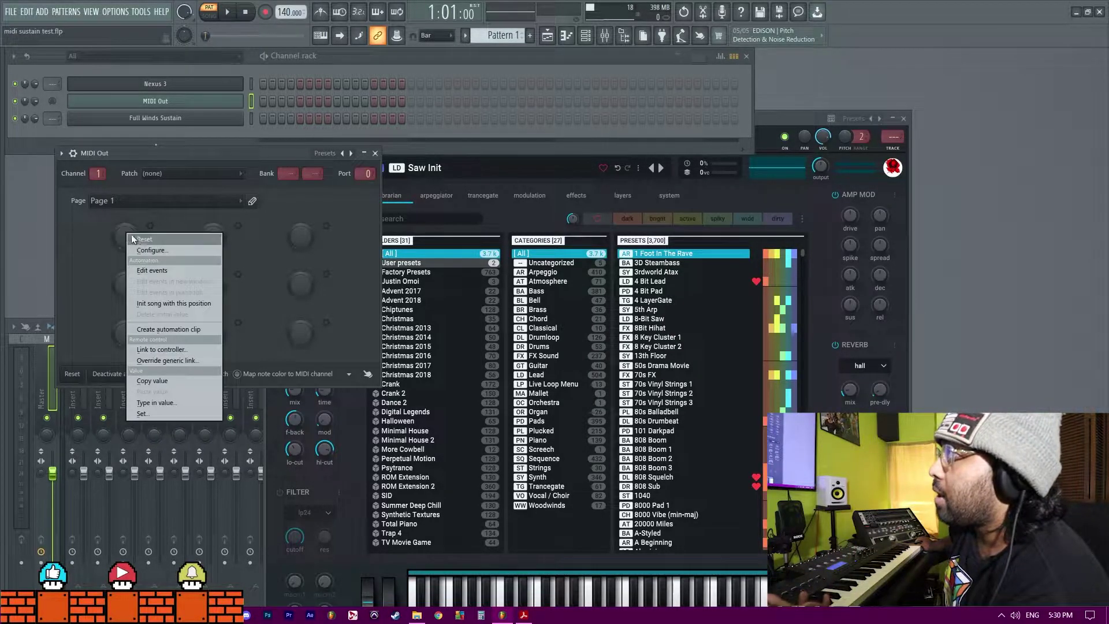
{"action": "left_click", "coordinate": [143, 250]}
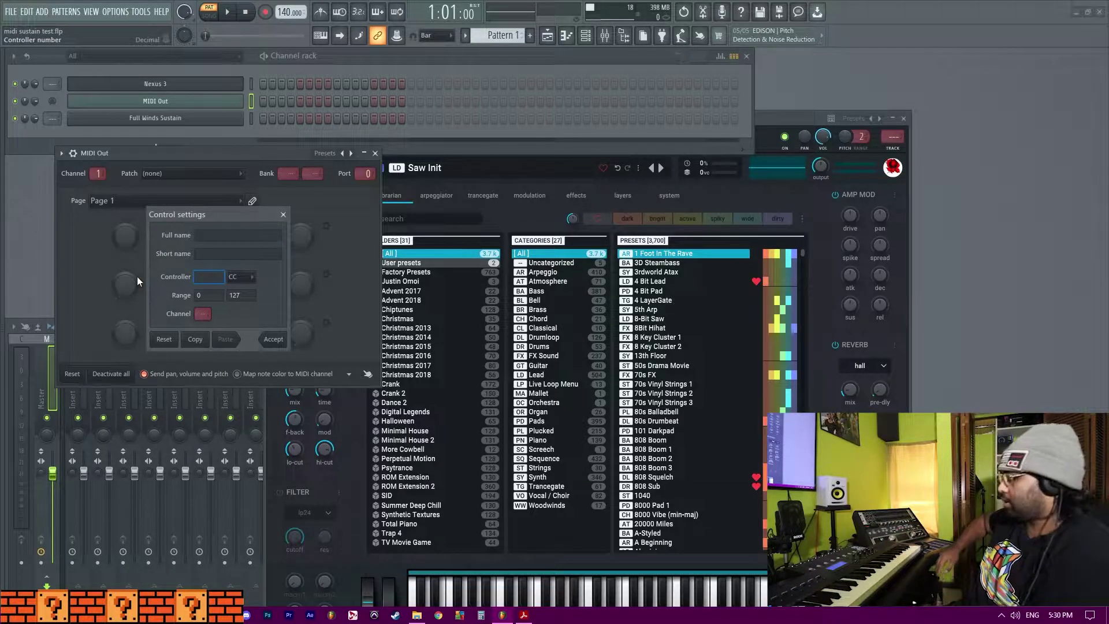
{"action": "type", "text": "64"}
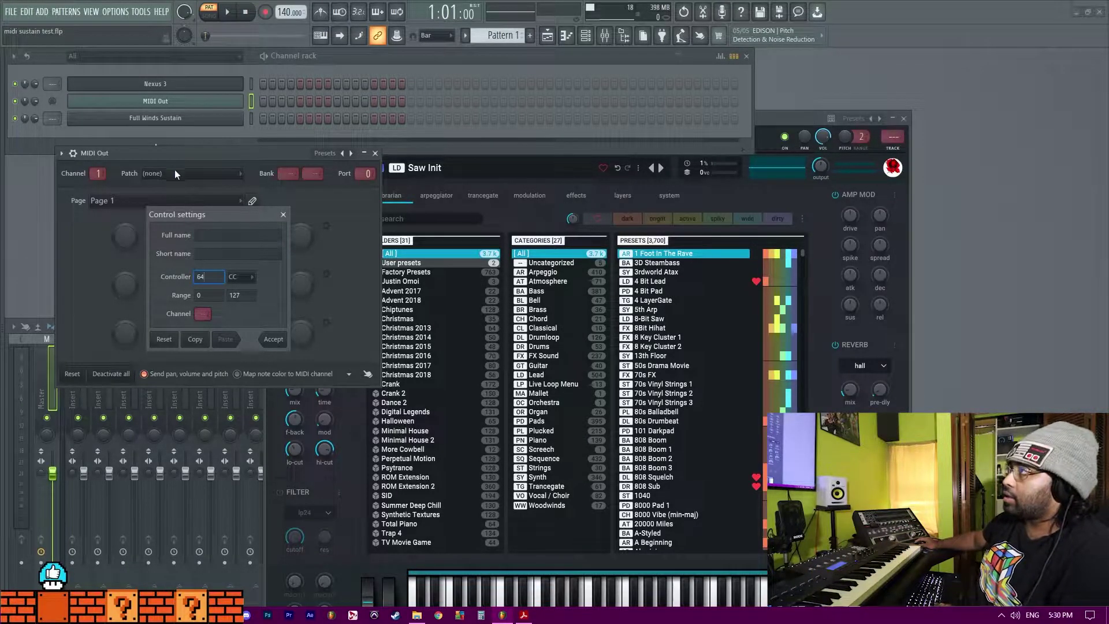
{"action": "type", "text": "Sus"}
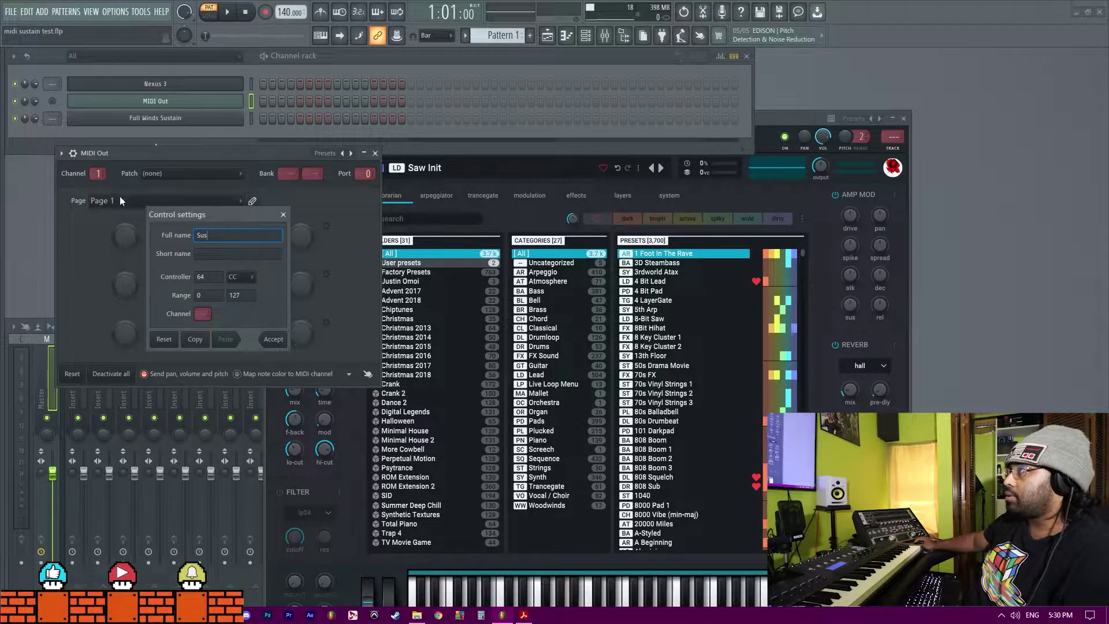
{"action": "type", "text": "tai"}
{"action": "key", "text": "Tab"}
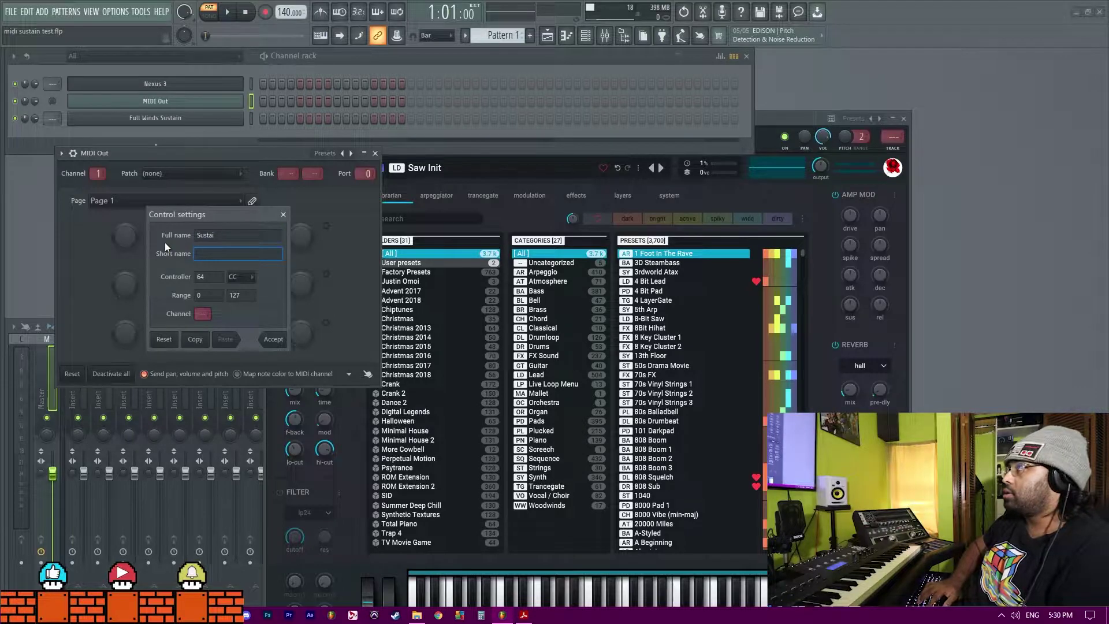
{"action": "type", "text": "Sus"}
{"action": "left_click", "coordinate": [239, 239]}
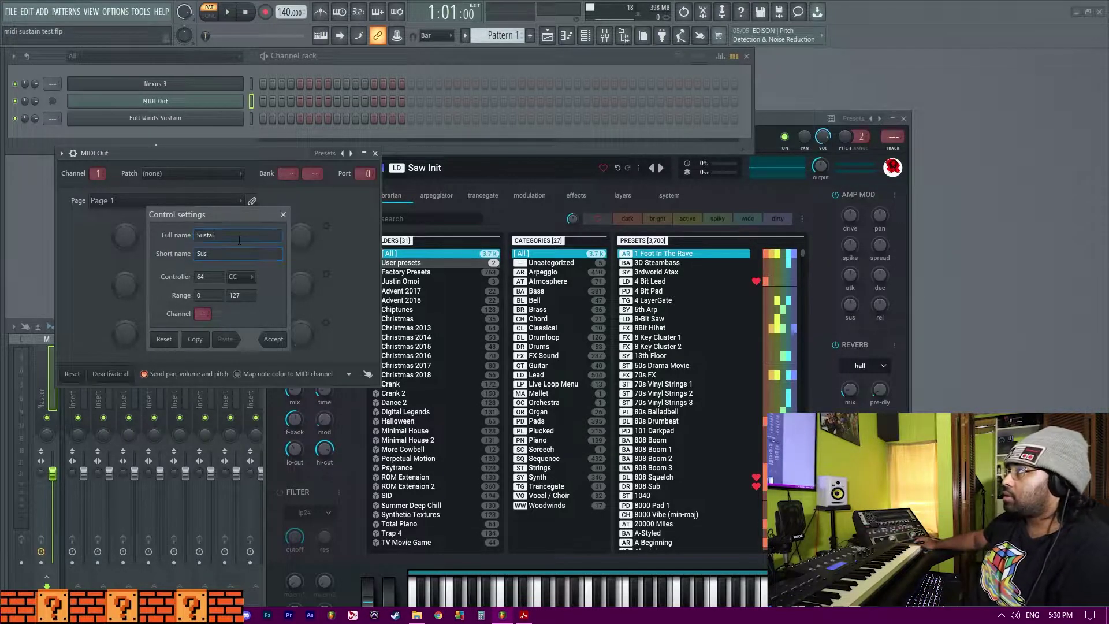
{"action": "left_click", "coordinate": [277, 339]}
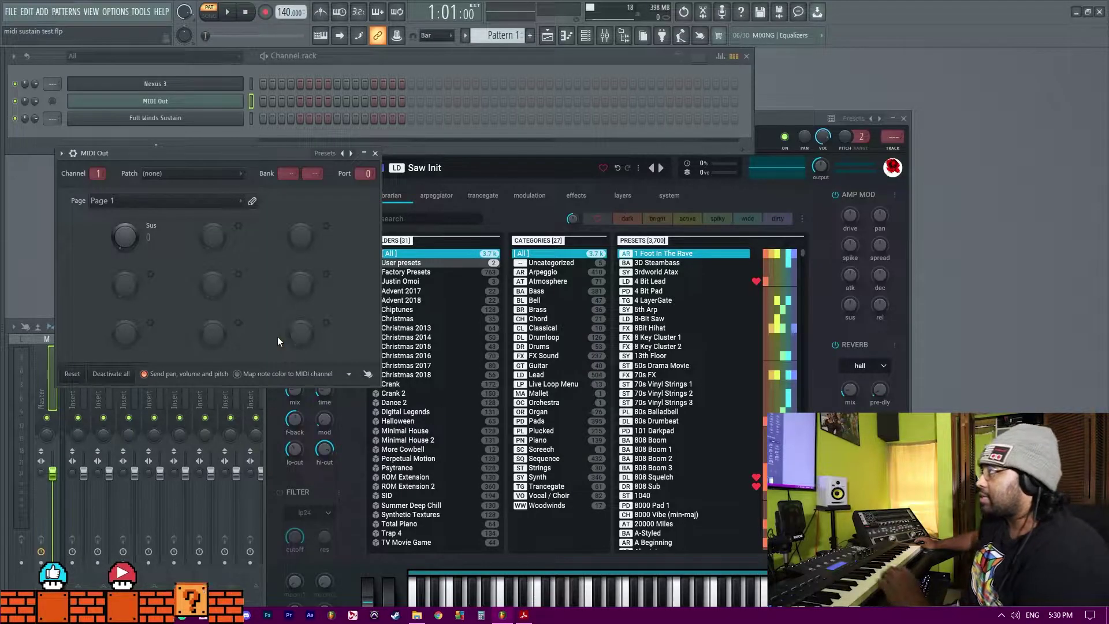
Set the MIDI Out port to 2 and test the Sus knob by turning it up to 127
{"action": "mouse_move", "coordinate": [365, 173]}
{"action": "left_mouse_down"}
{"action": "mouse_move", "coordinate": [365, 155]}
{"action": "mouse_move", "coordinate": [367, 171]}
{"action": "left_mouse_up"}
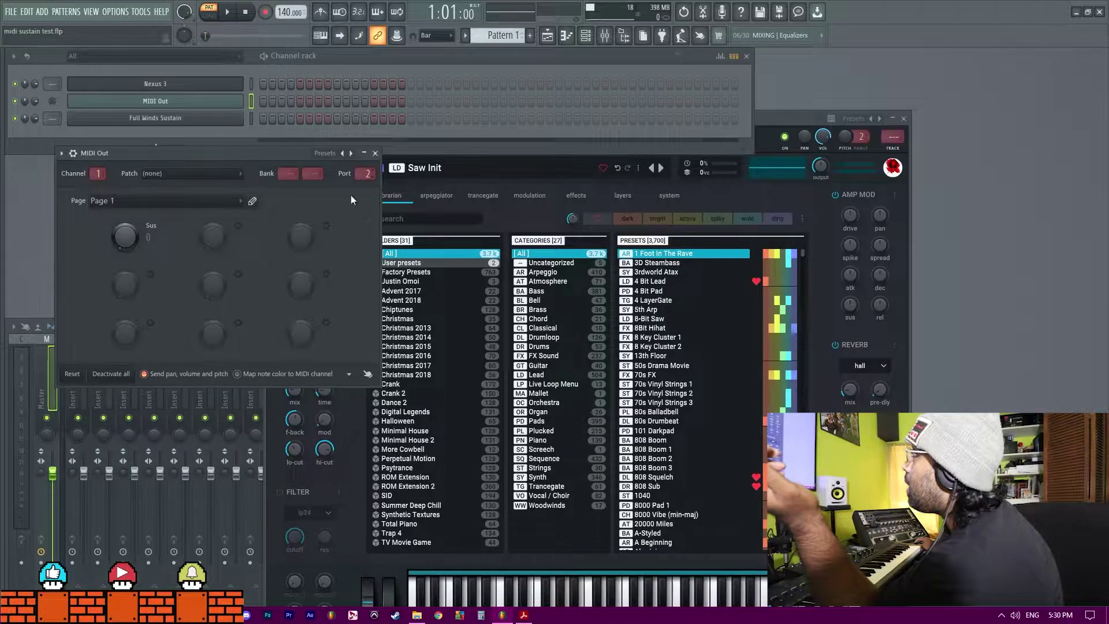
{"action": "mouse_move", "coordinate": [126, 238]}
{"action": "left_mouse_down"}
{"action": "mouse_move", "coordinate": [131, 228]}
{"action": "mouse_move", "coordinate": [135, 238]}
{"action": "left_mouse_up"}
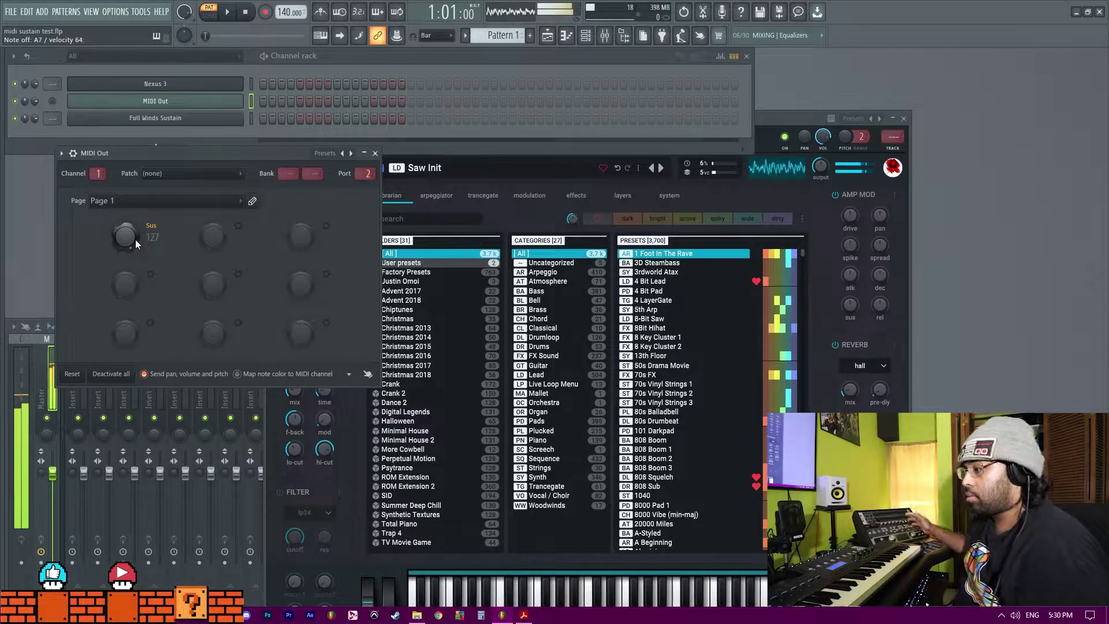
{"action": "left_click_drag", "start_coordinate": [115, 227], "coordinate": [137, 240]}
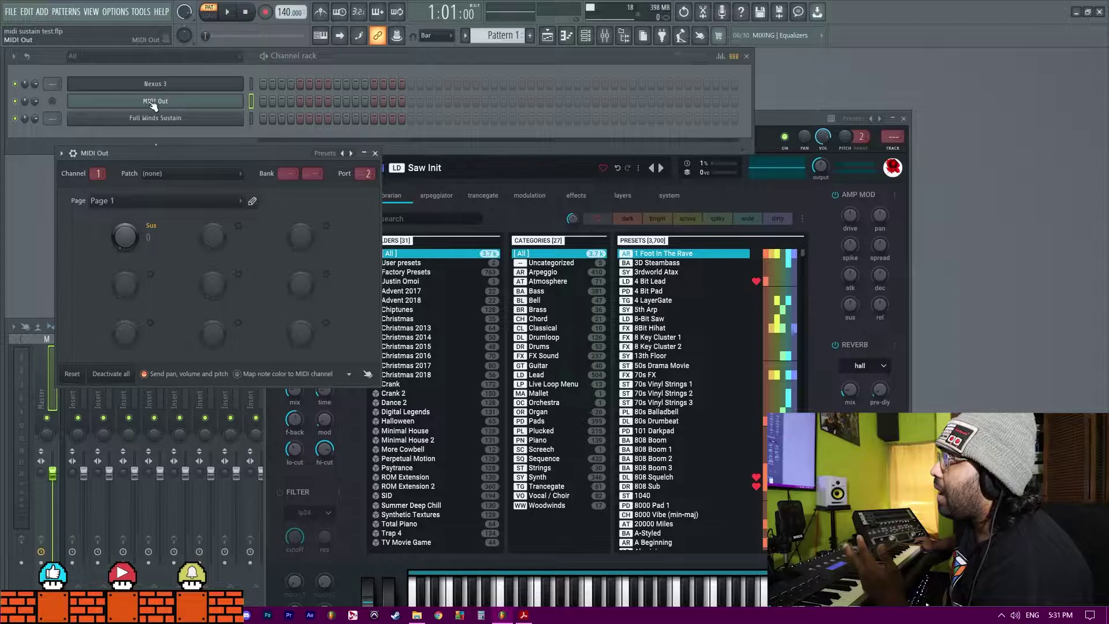
Examine the Full Winds Sustain channel's settings for MIDI port options, close it and bring Nexus 3 back into view
{"action": "left_click", "coordinate": [148, 122]}
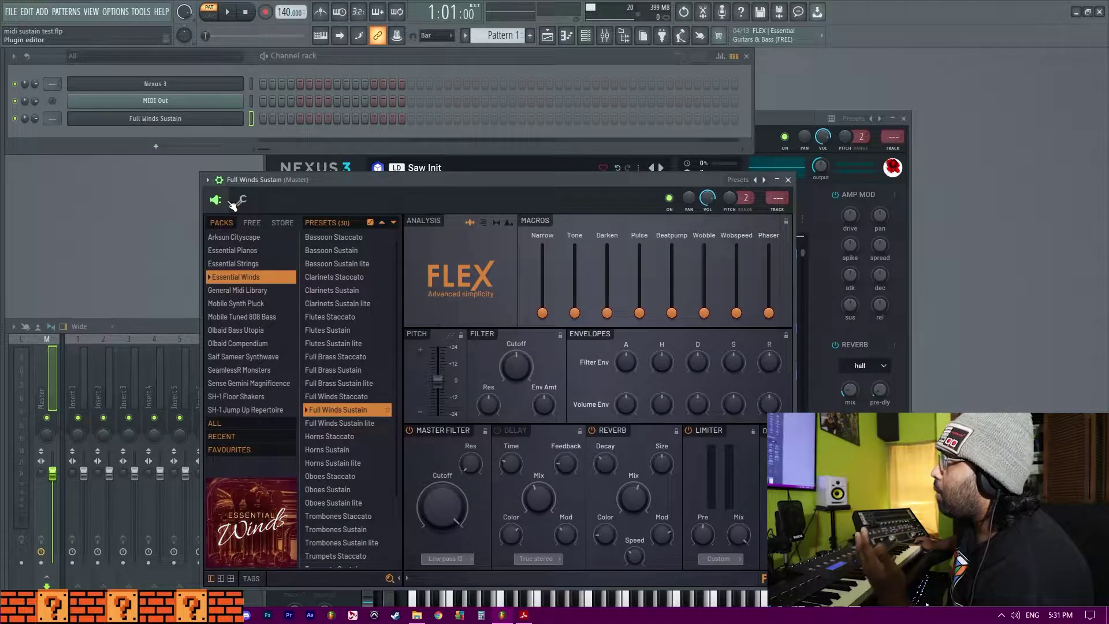
{"action": "left_click_drag", "start_coordinate": [263, 175], "coordinate": [315, 103]}
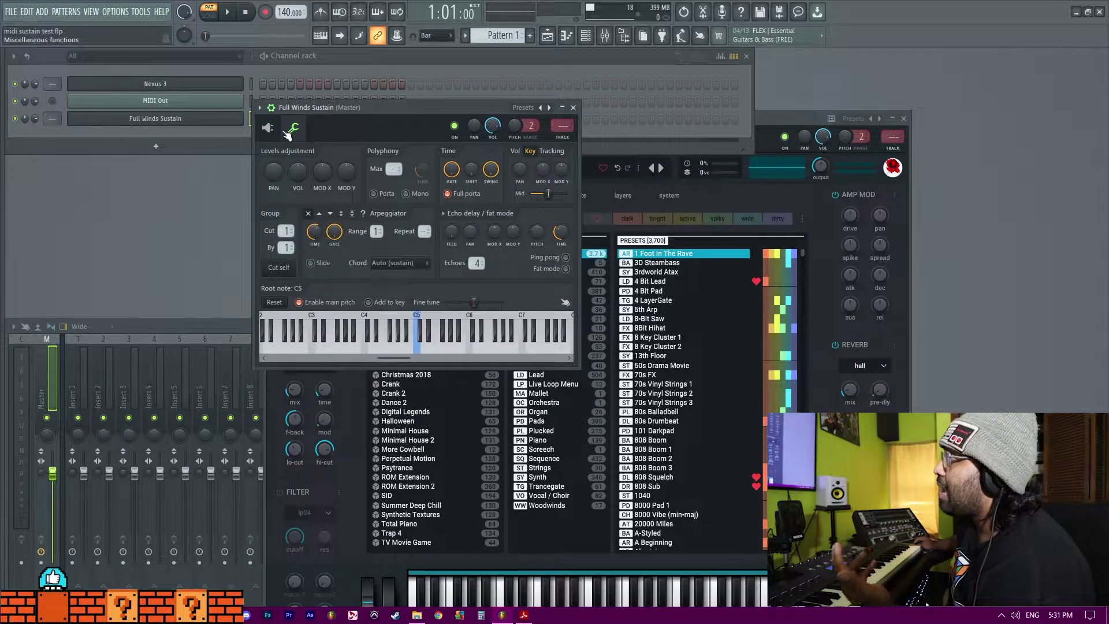
{"action": "left_click", "coordinate": [278, 108]}
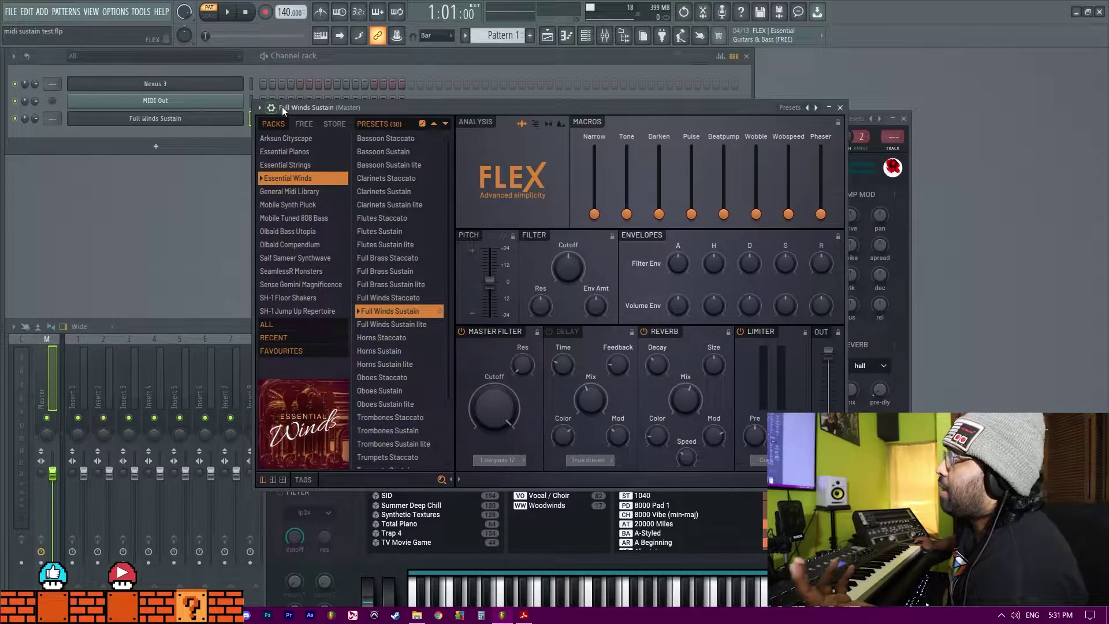
{"action": "left_click", "coordinate": [840, 107]}
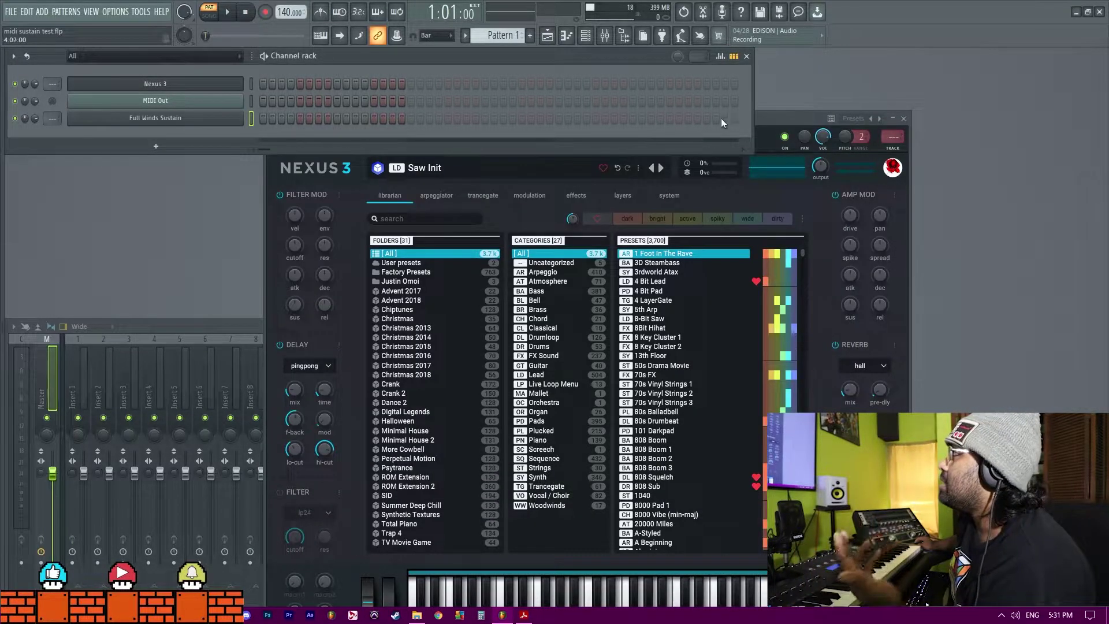
{"action": "left_click_drag", "start_coordinate": [755, 122], "coordinate": [827, 90]}
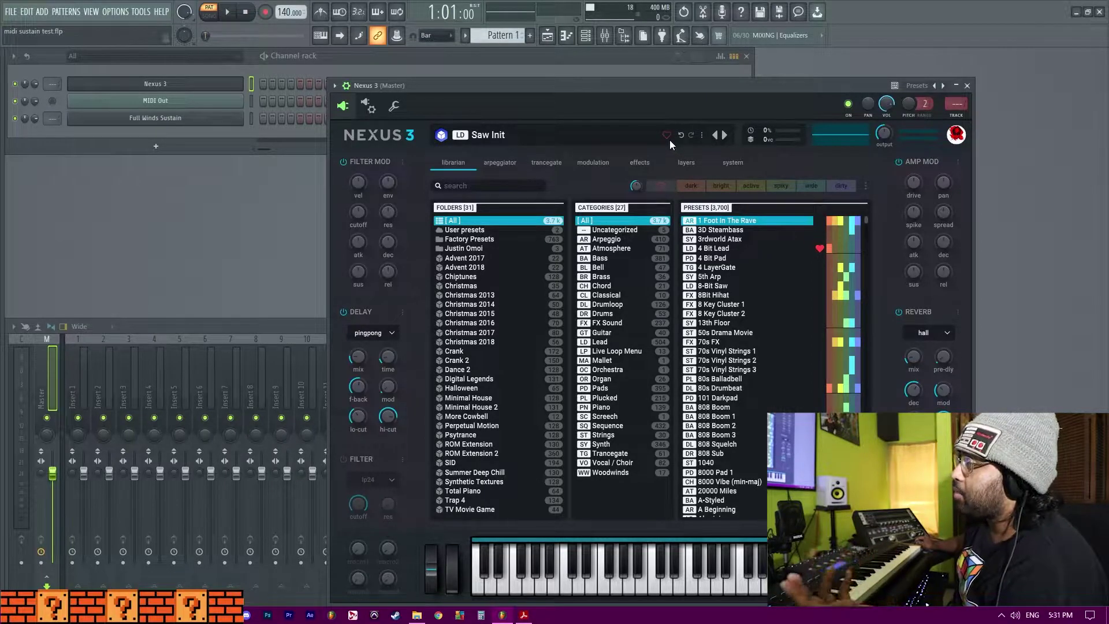
Link the MIDI Out channel's Sus knob to a hardware MIDI controller
{"action": "left_click", "coordinate": [165, 108]}
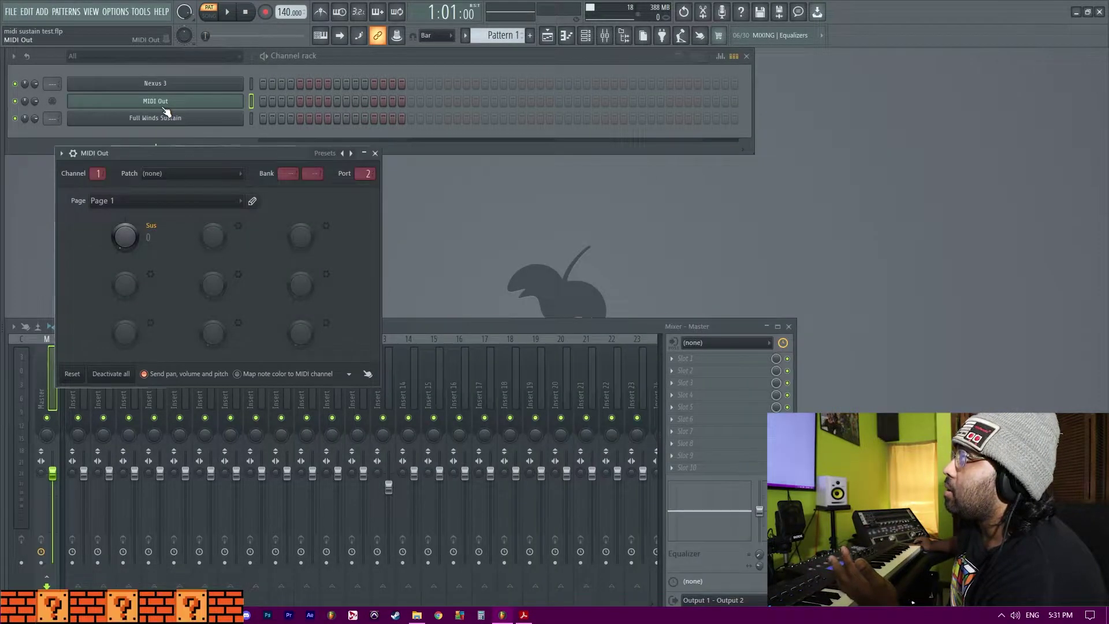
{"action": "right_click", "coordinate": [126, 241]}
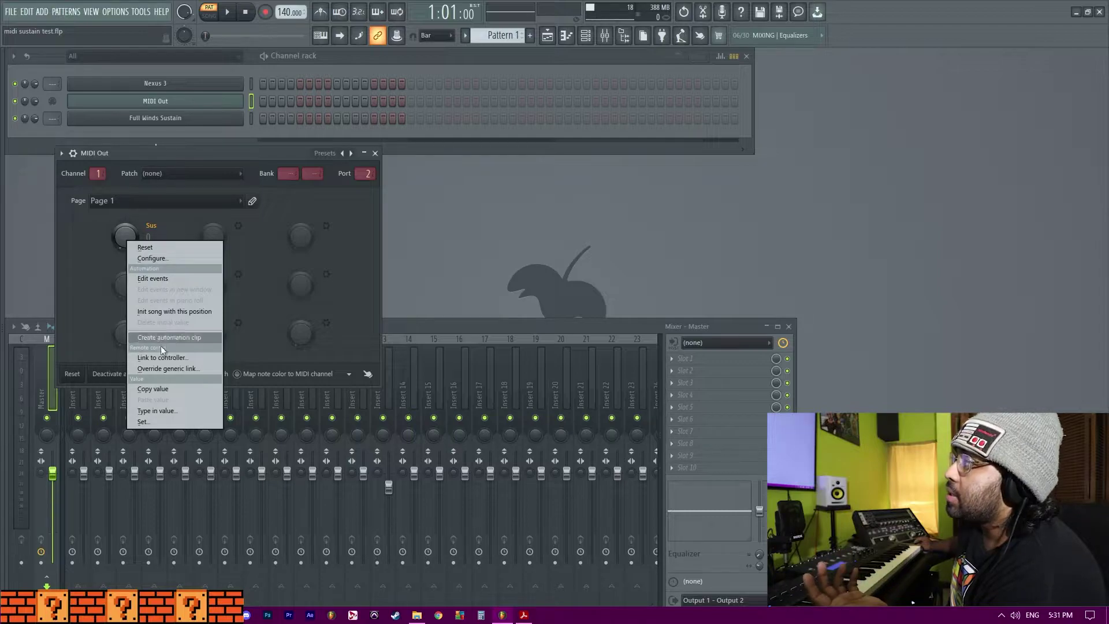
{"action": "left_click", "coordinate": [173, 356]}
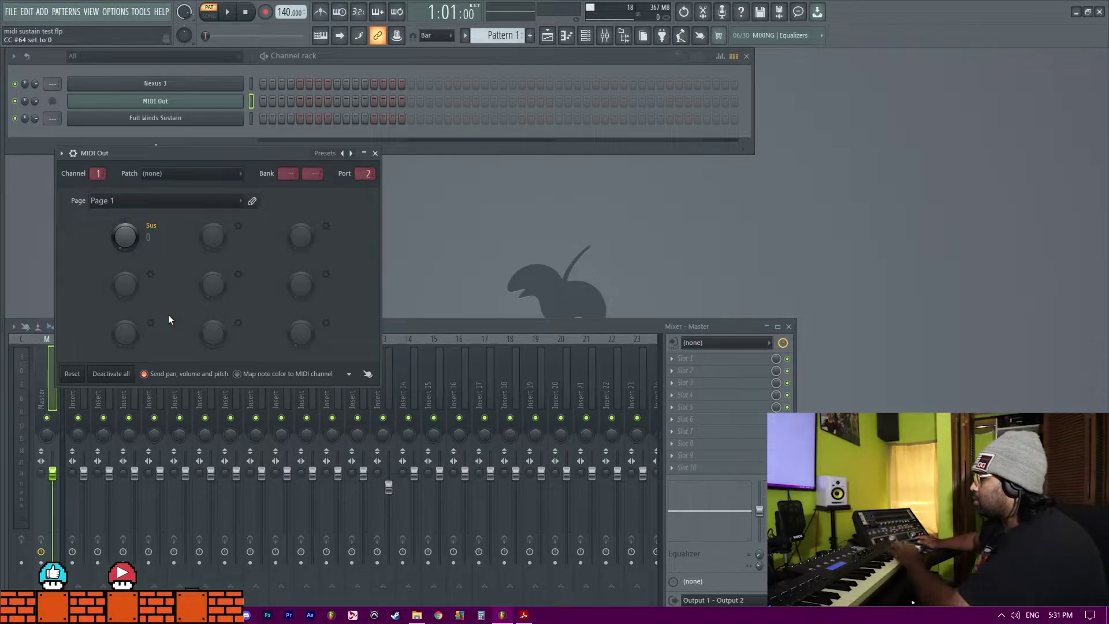
Set the Sus knob's controller link to the Switch mapping formula, Round(Input), with Hold mode, and accept it
{"action": "right_click", "coordinate": [124, 250]}
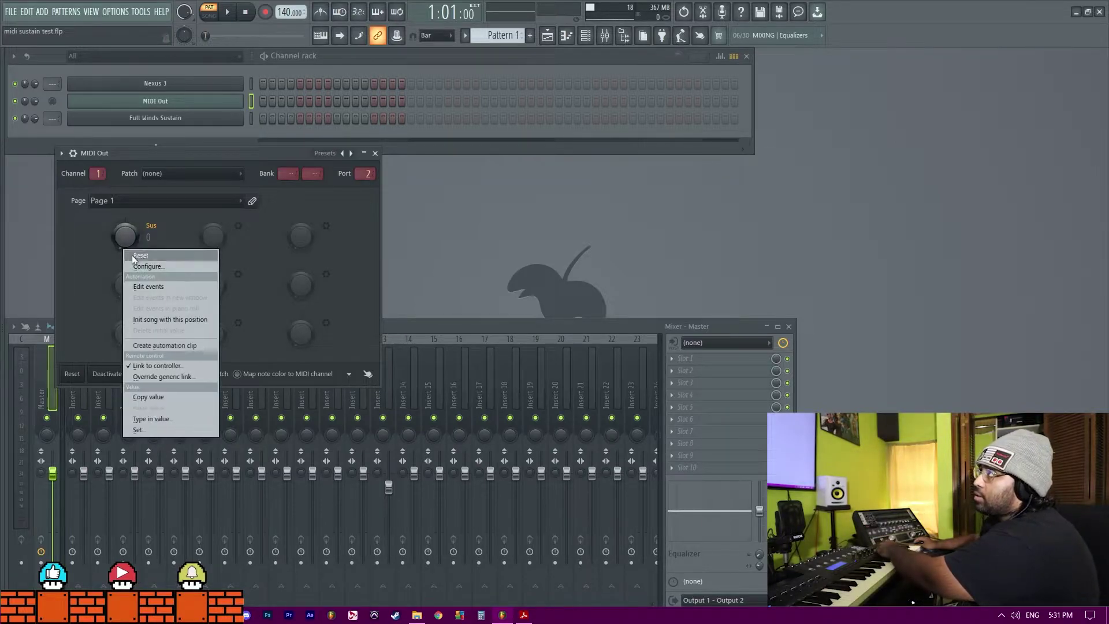
{"action": "left_click", "coordinate": [198, 365]}
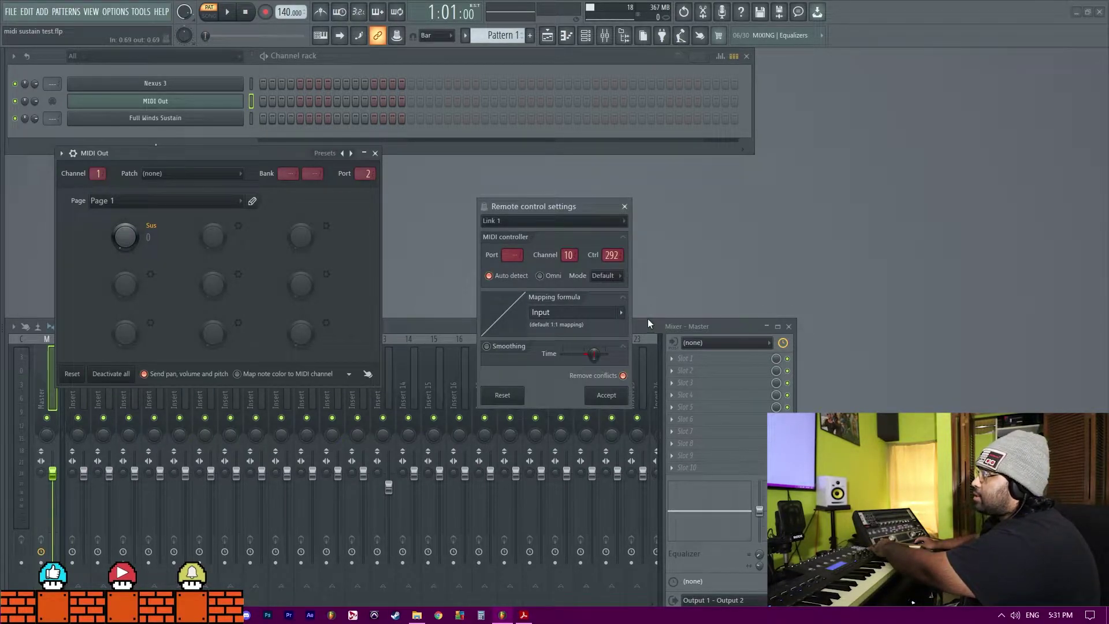
{"action": "left_click", "coordinate": [622, 313]}
{"action": "left_click_drag", "start_coordinate": [559, 206], "coordinate": [260, 224]}
{"action": "left_click", "coordinate": [322, 325]}
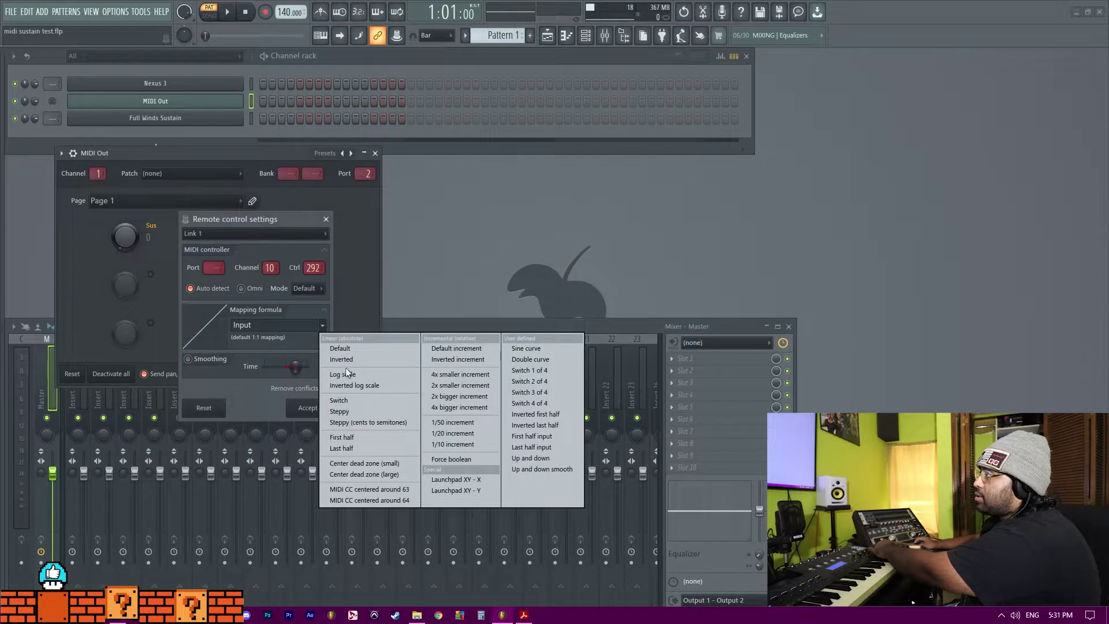
{"action": "left_click", "coordinate": [355, 398]}
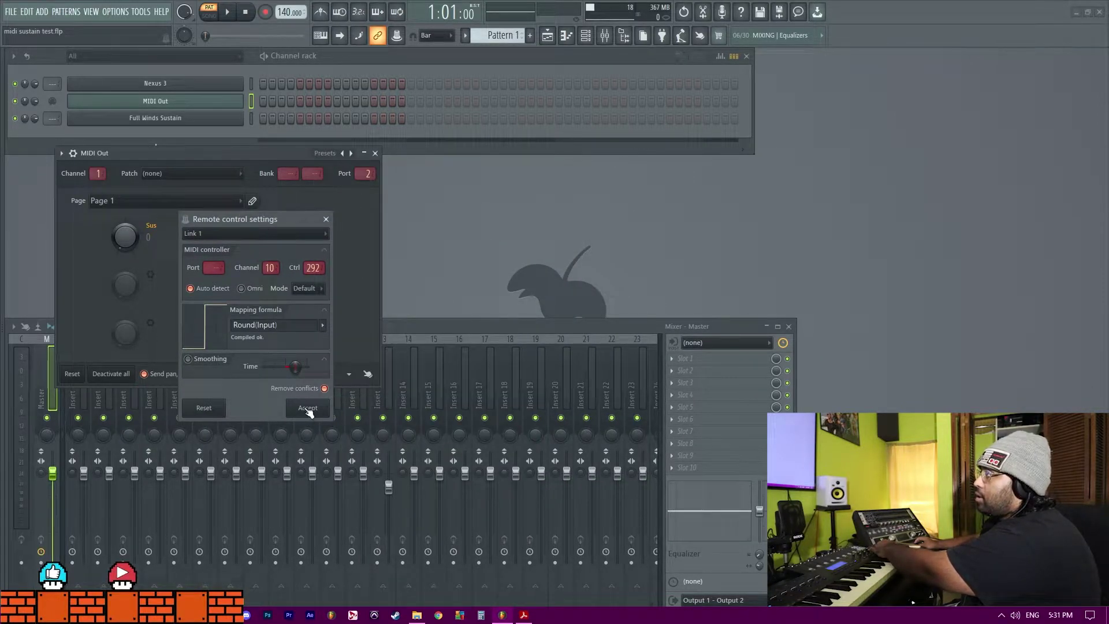
{"action": "left_click", "coordinate": [316, 292]}
{"action": "left_click", "coordinate": [319, 322]}
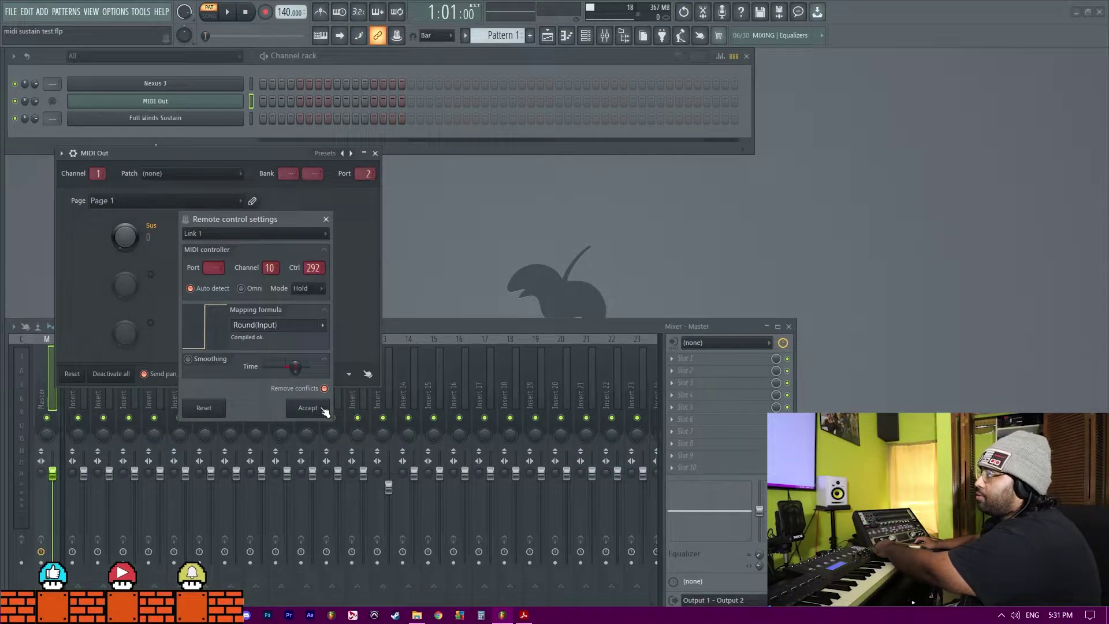
{"action": "left_click", "coordinate": [320, 407]}
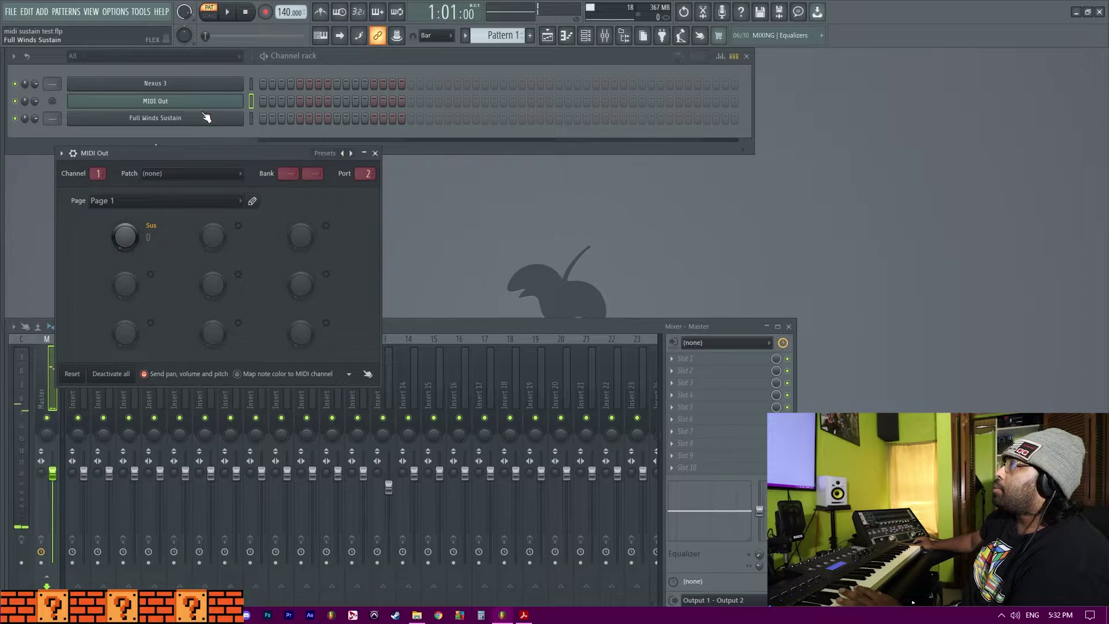
Examine the incoming MIDI messages in the debugging log with Nexus 3 selected, and return to the MIDI Out channel
{"action": "left_click", "coordinate": [225, 91]}
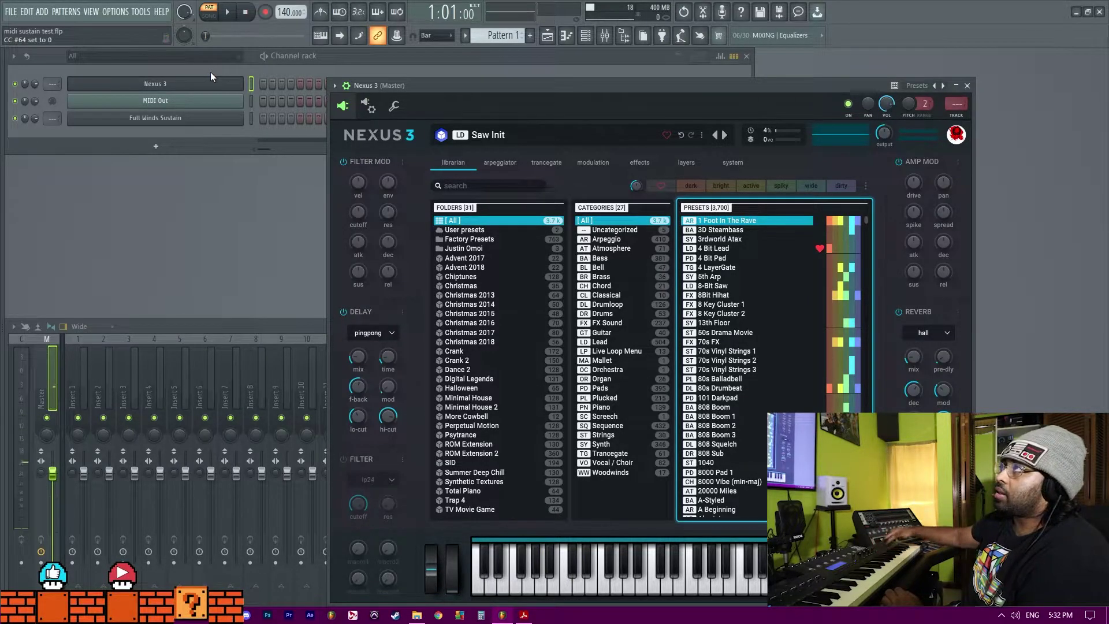
{"action": "left_click", "coordinate": [119, 10]}
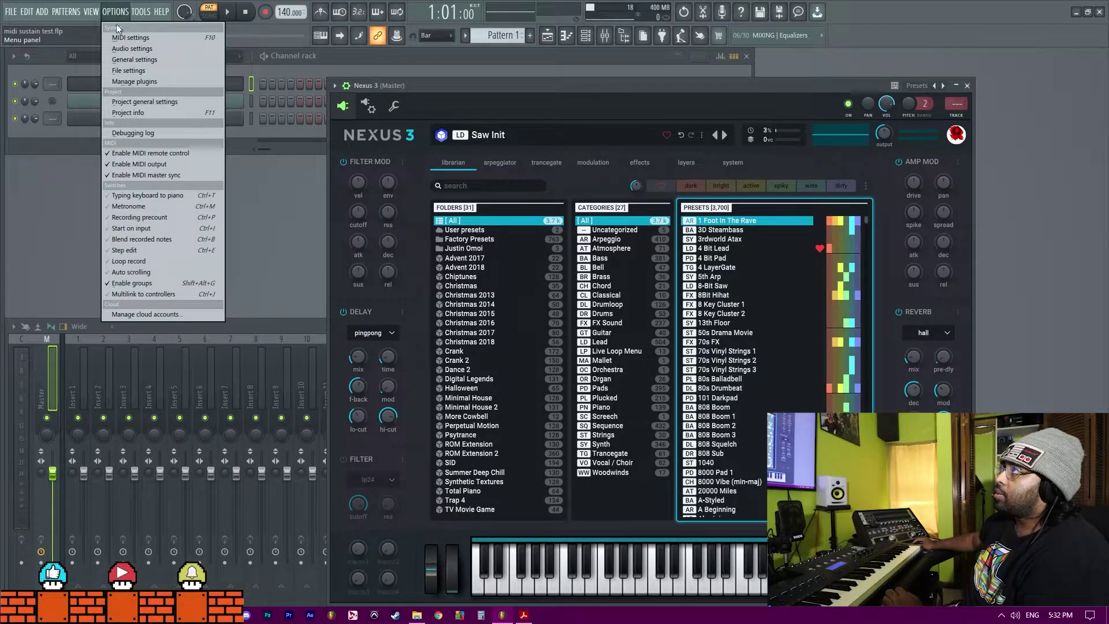
{"action": "left_click", "coordinate": [137, 133]}
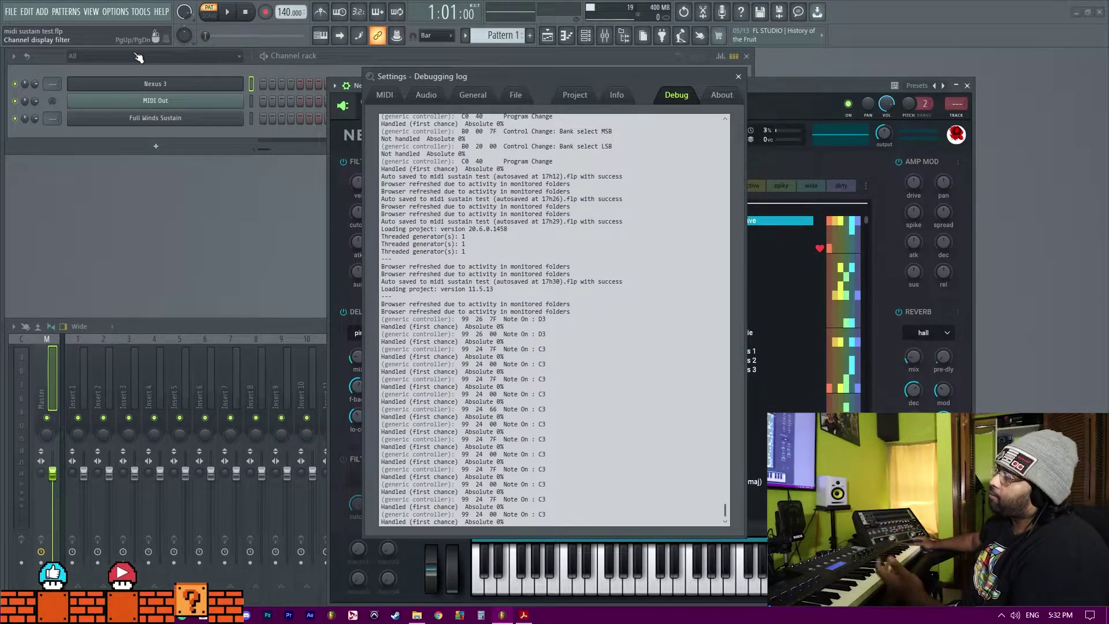
{"action": "left_click", "coordinate": [738, 77]}
{"action": "left_click", "coordinate": [231, 102]}
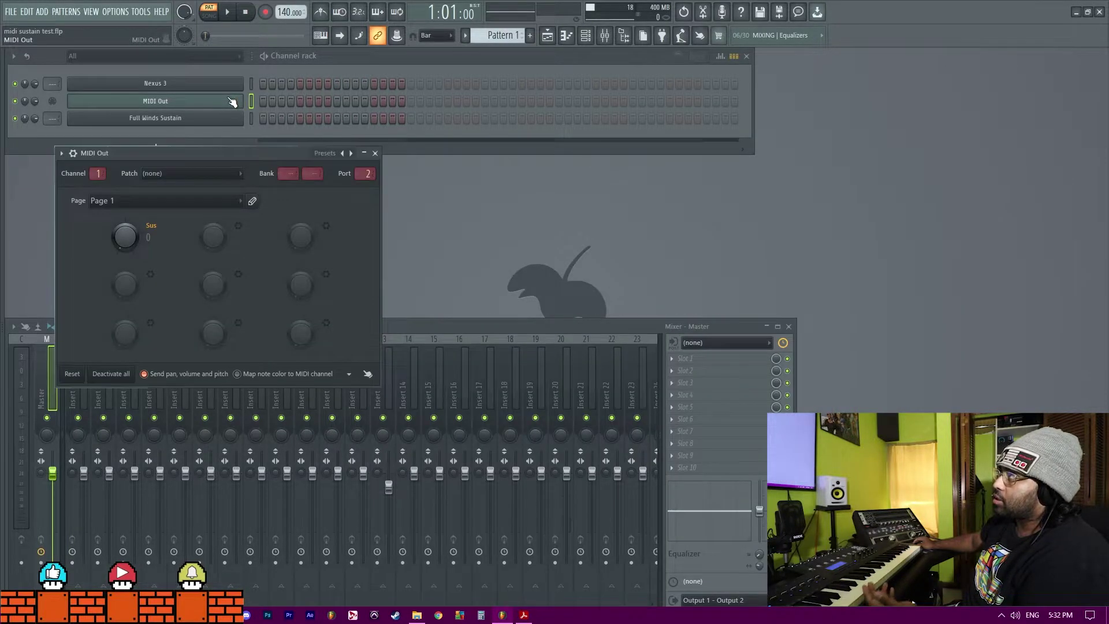
{"action": "left_click_drag", "start_coordinate": [218, 153], "coordinate": [214, 172]}
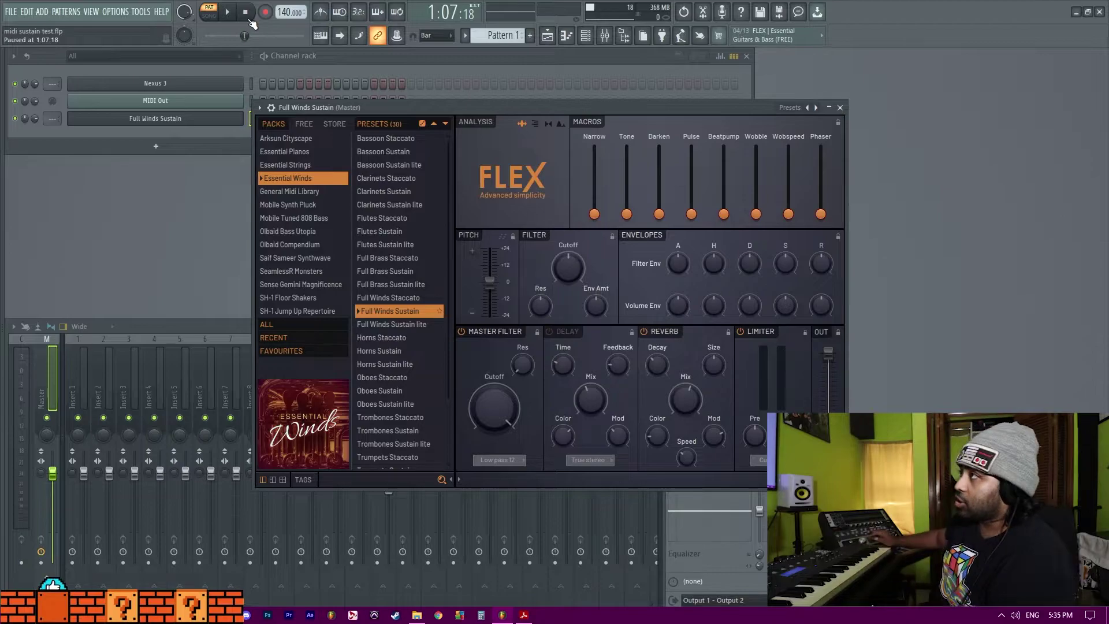
Examine the controller types available for the Axiom 49 input in the MIDI settings, keeping the generic controller
{"action": "left_click", "coordinate": [115, 12]}
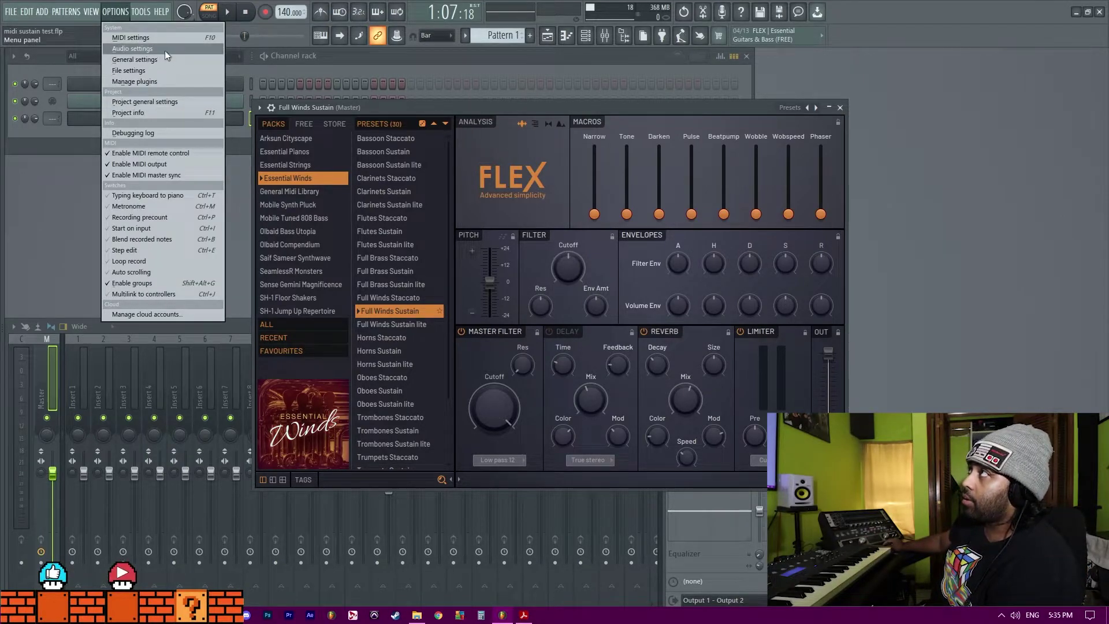
{"action": "left_click", "coordinate": [175, 39]}
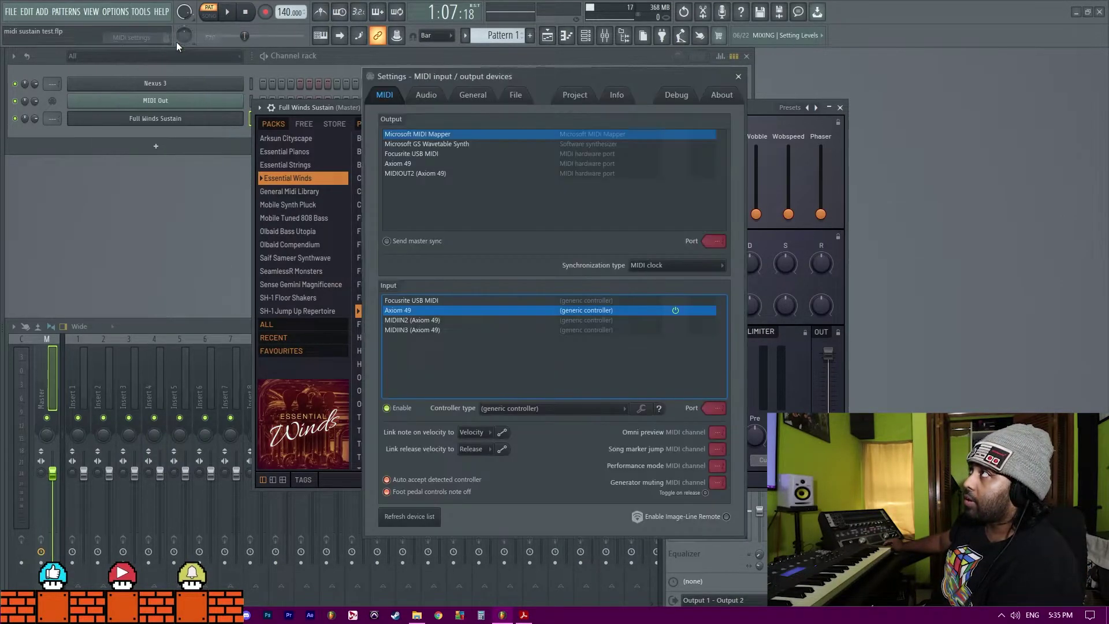
{"action": "left_click", "coordinate": [538, 406]}
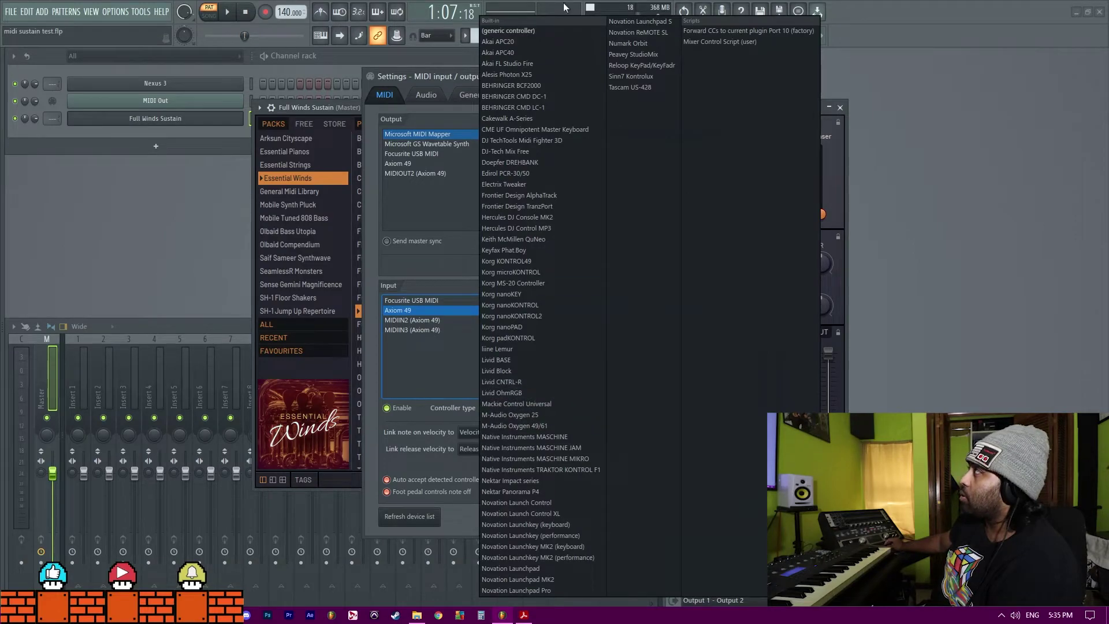
{"action": "left_click", "coordinate": [443, 410]}
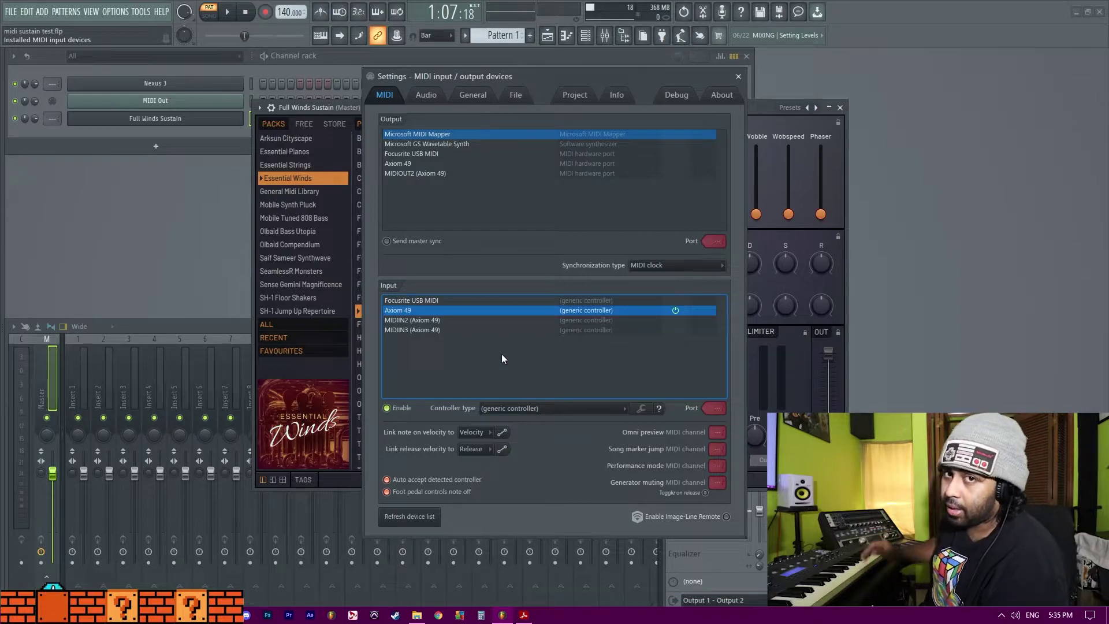